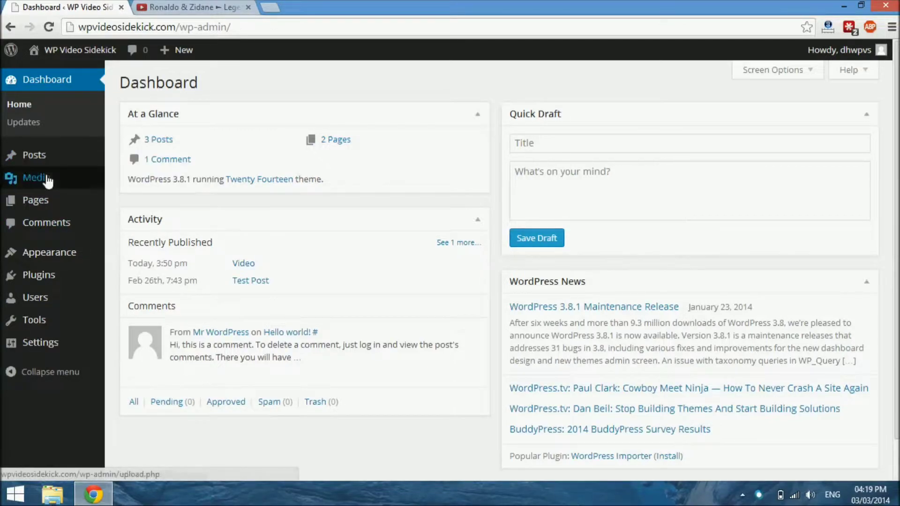
Step: Create a new page titled "Video" and place the cursor in its empty body
mouse_move(45, 204)
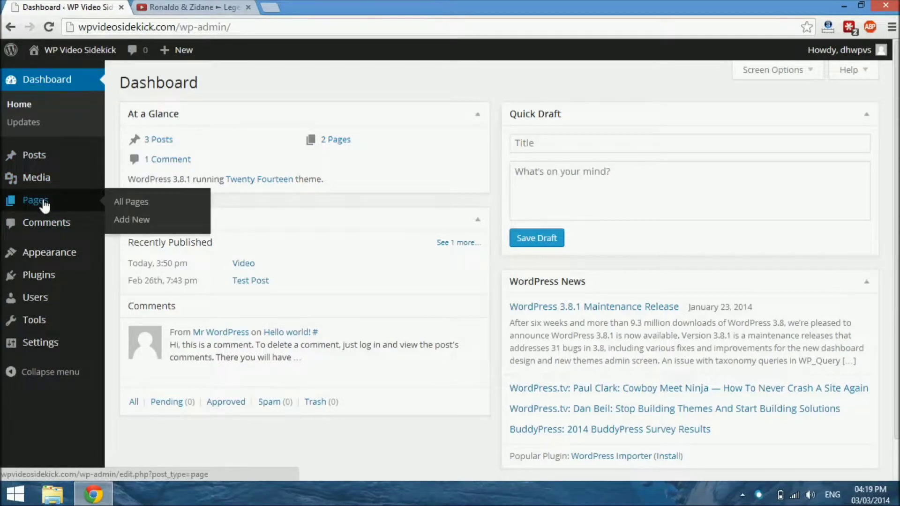
click(126, 223)
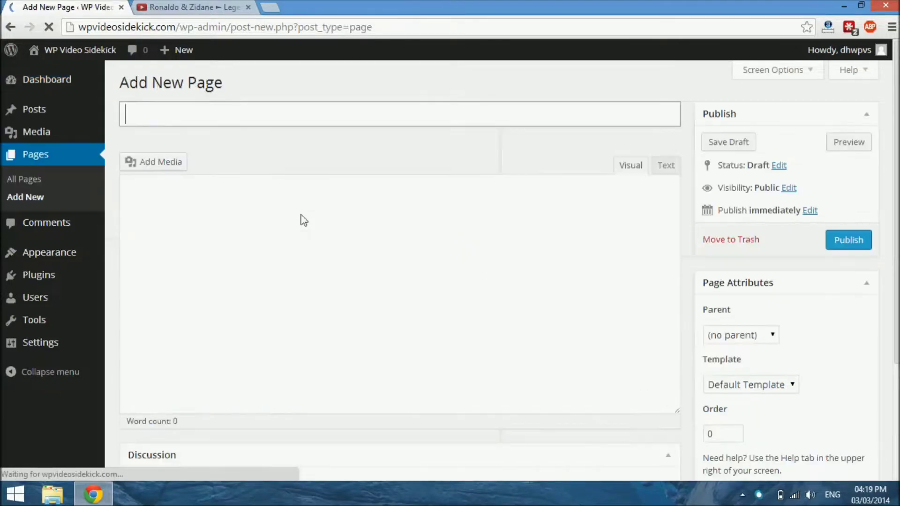
text(Video)
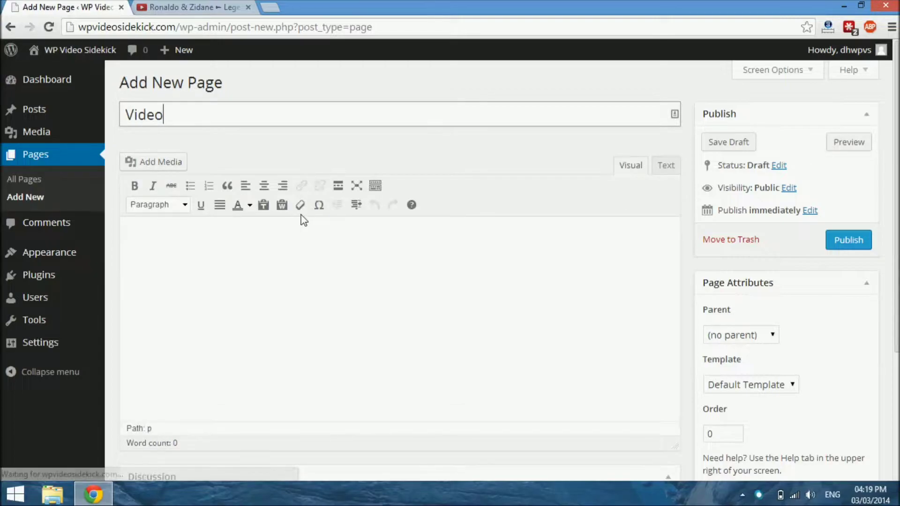
click(277, 268)
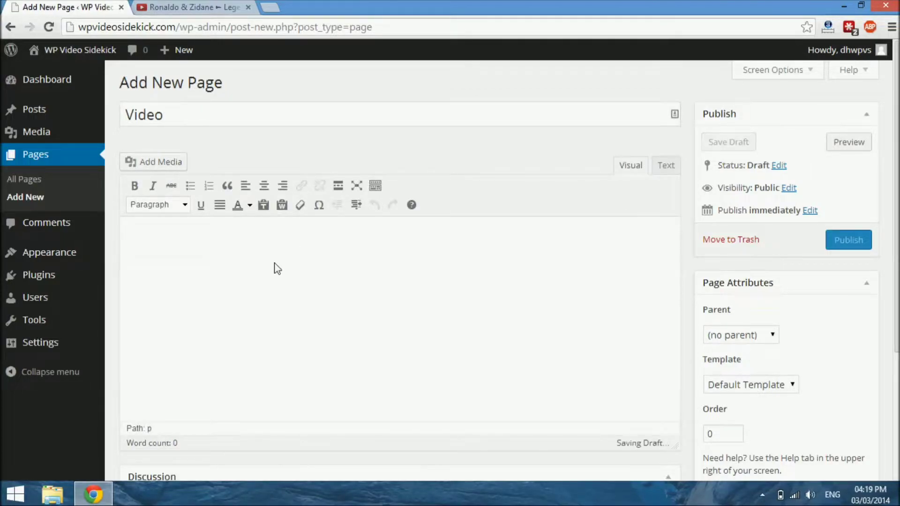
Step: Switch to the Ronaldo & Zidane YouTube video, copy its iframe embed code, and turn off suggested videos when the video finishes
click(170, 9)
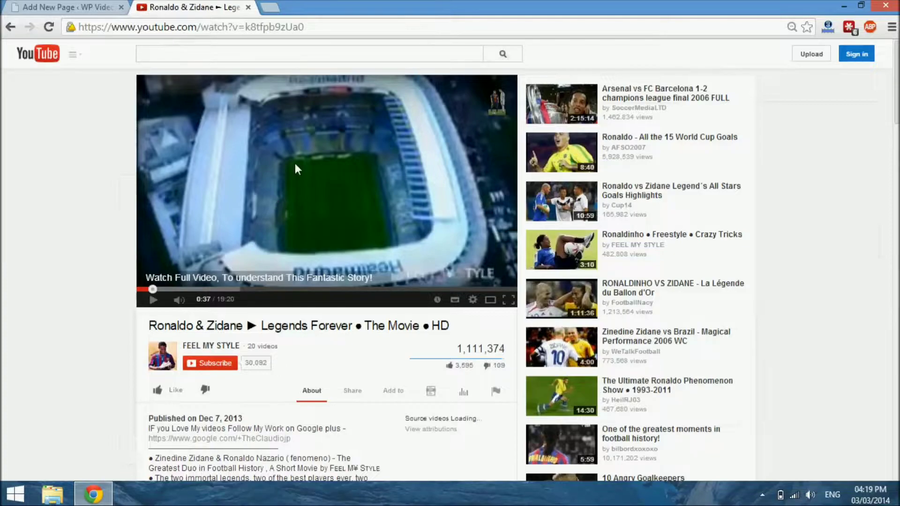
scroll(326, 168, down, 1)
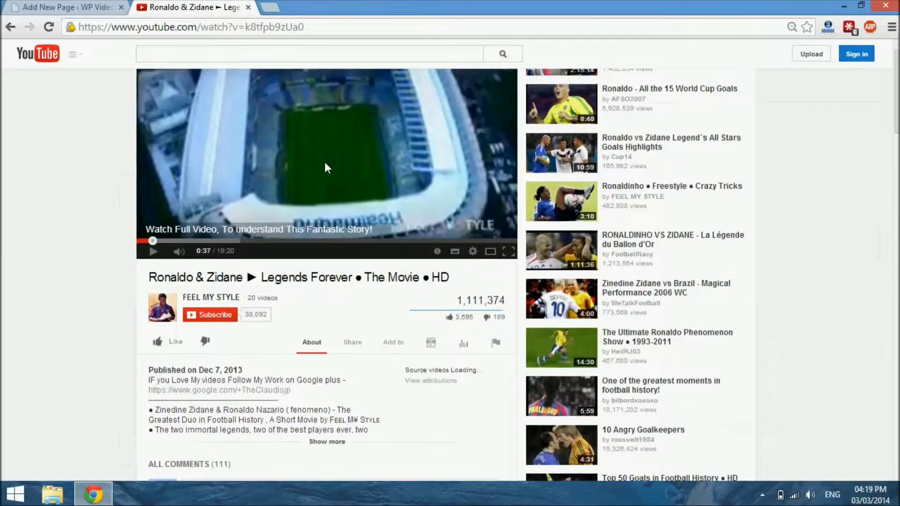
scroll(327, 168, down, 2)
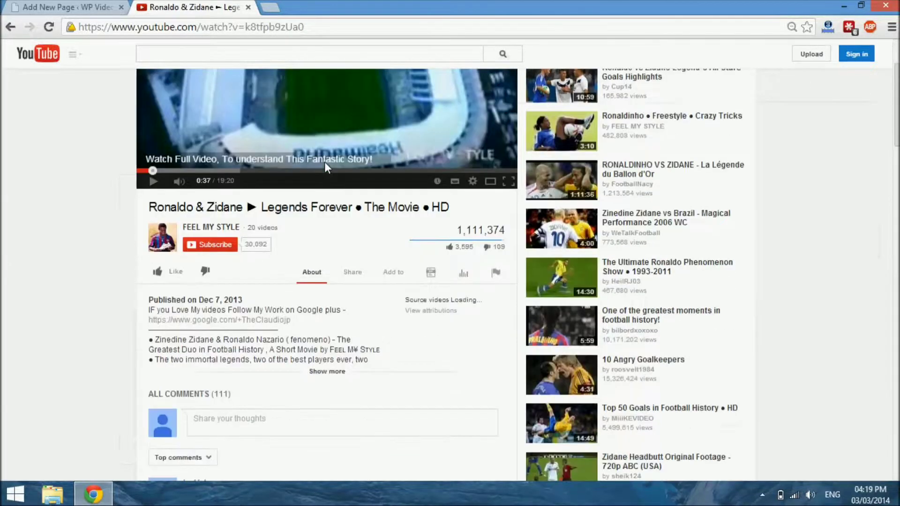
click(361, 275)
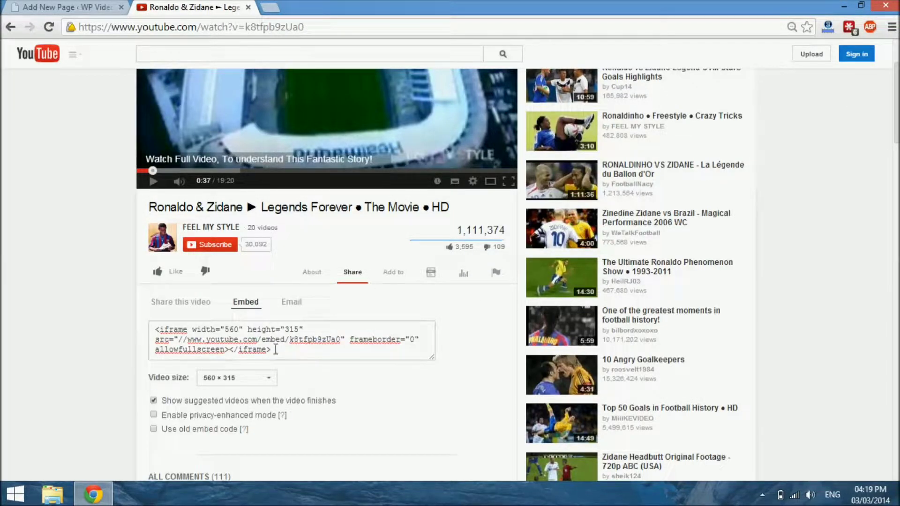
click(255, 303)
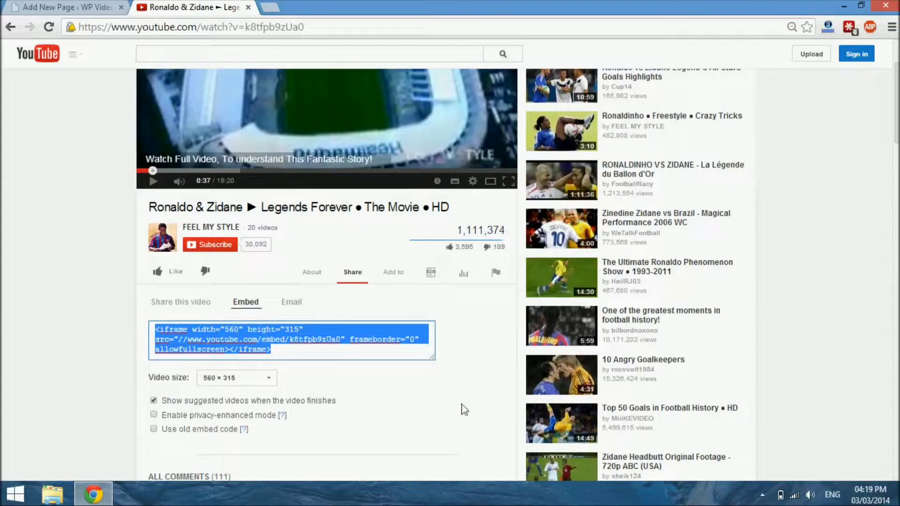
scroll(463, 410, down, 2)
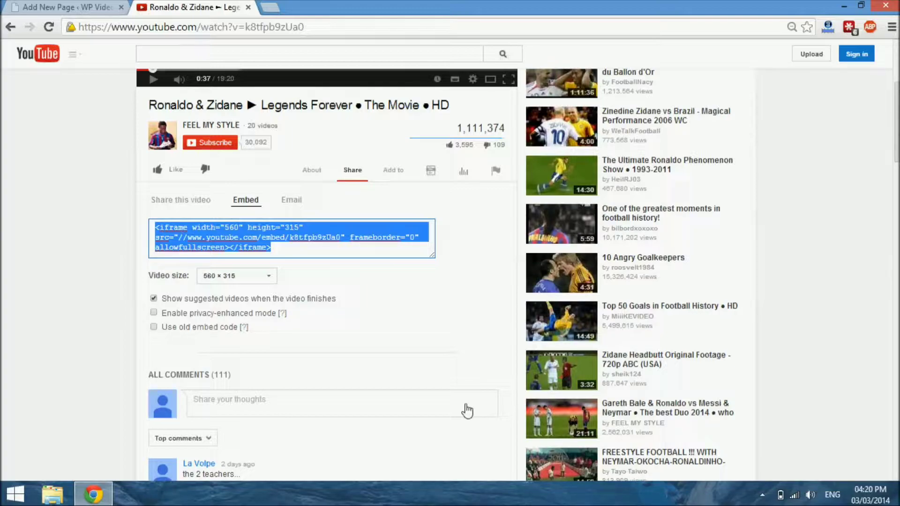
right_click(245, 247)
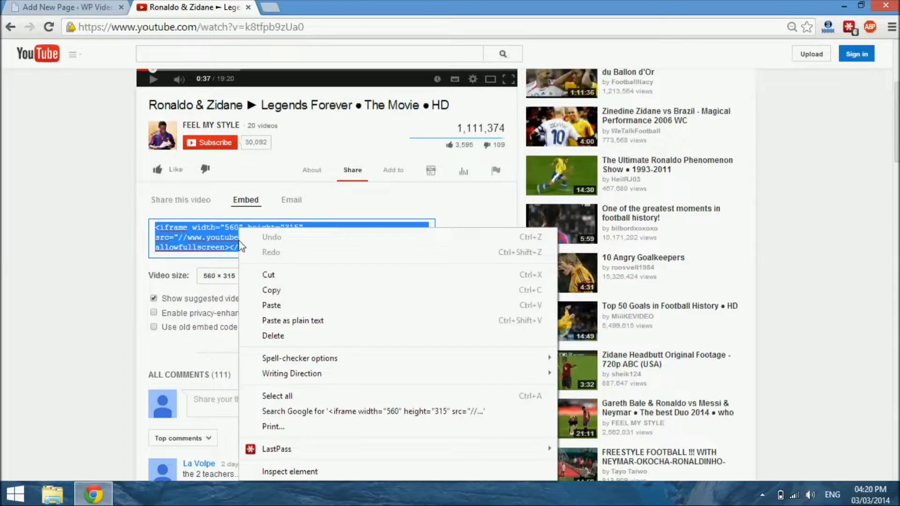
click(277, 292)
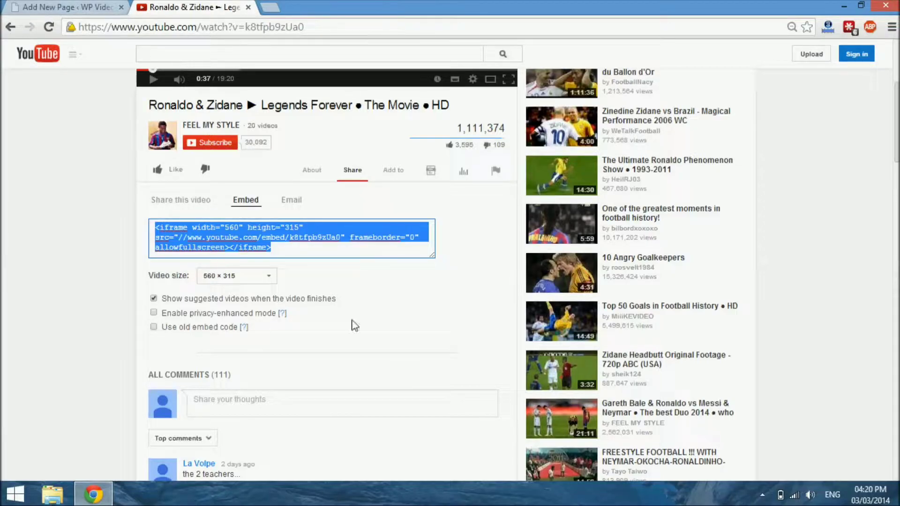
scroll(415, 379, down, 1)
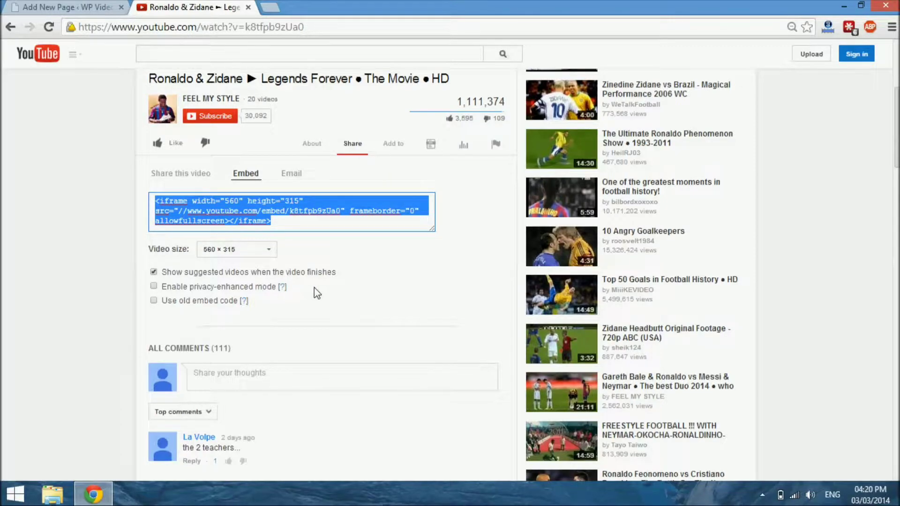
click(153, 272)
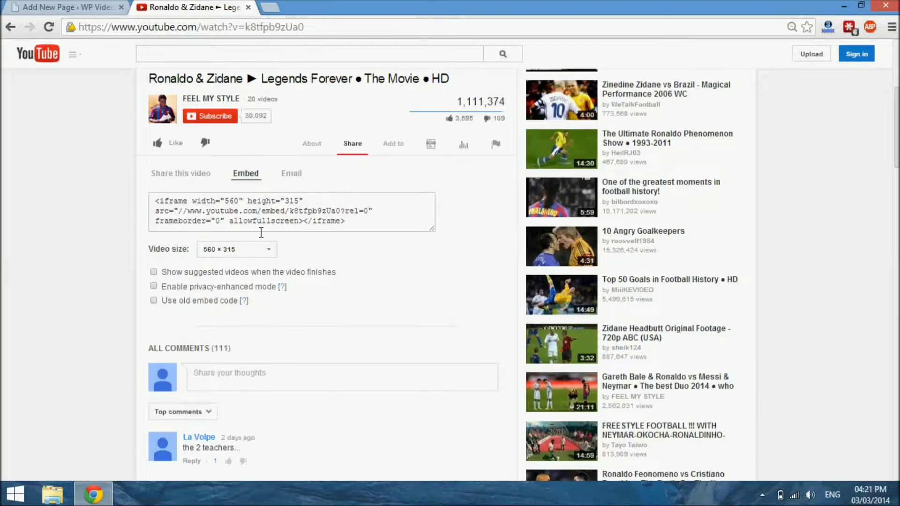
Step: Switch back to WordPress, paste the embed code into the page body as HTML text, and return to the visual editor
click(93, 7)
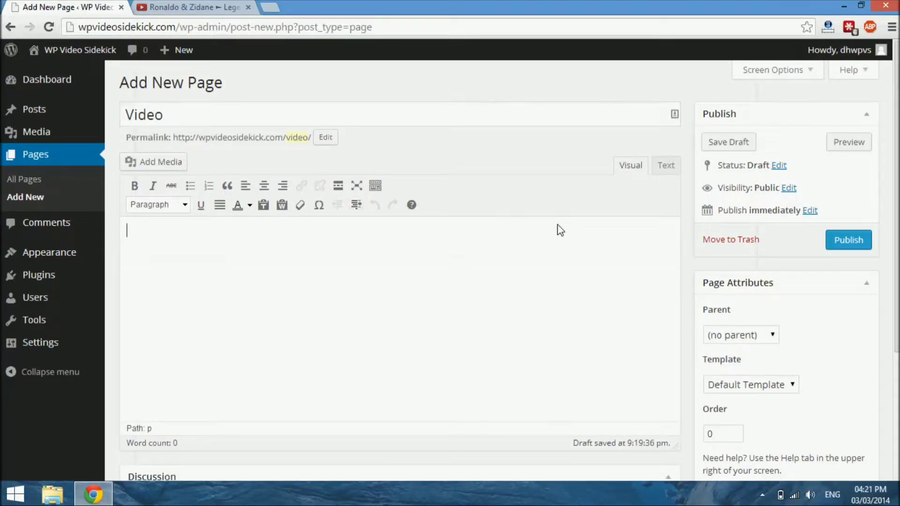
click(666, 170)
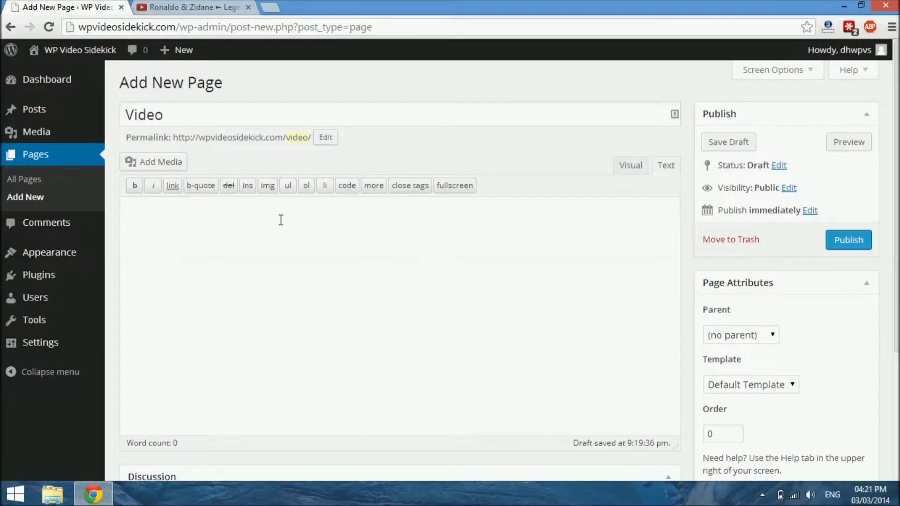
click(235, 205)
key(ctrl+v)
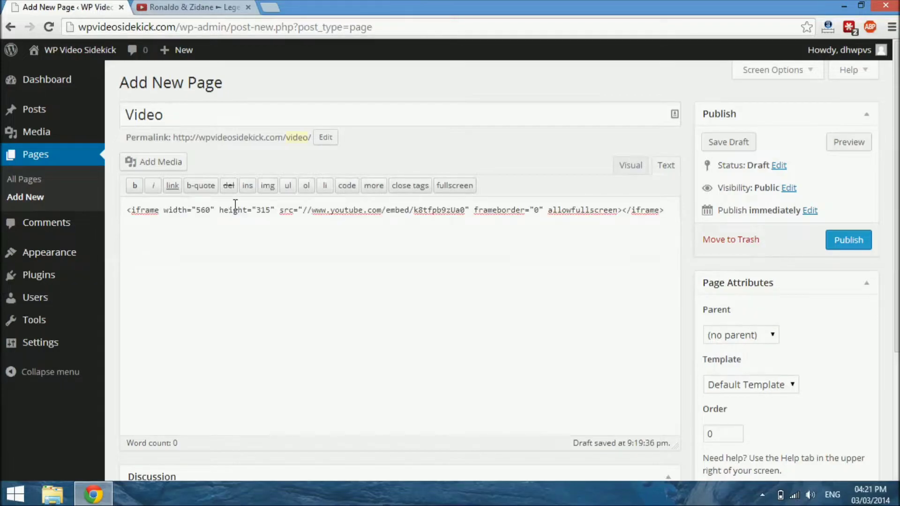
click(632, 167)
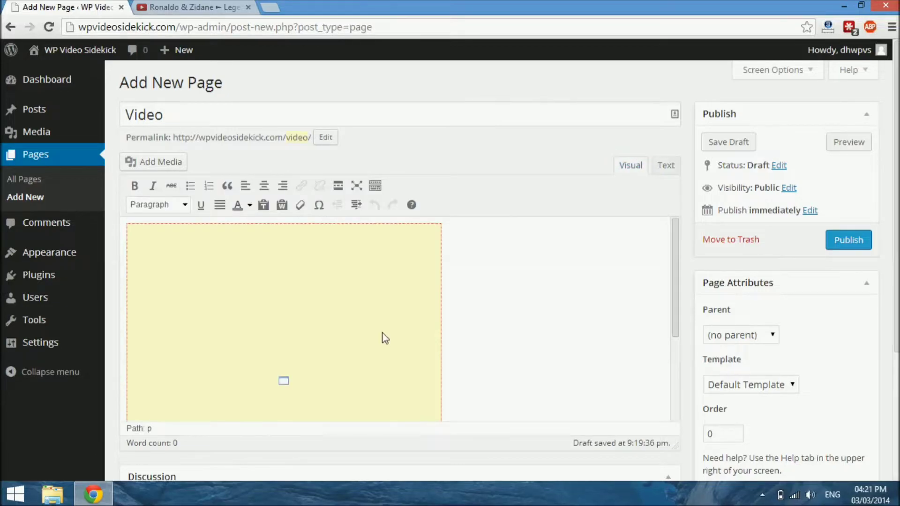
Step: Add the text "Another Video" on the line below the embedded video
scroll(502, 296, down, 4)
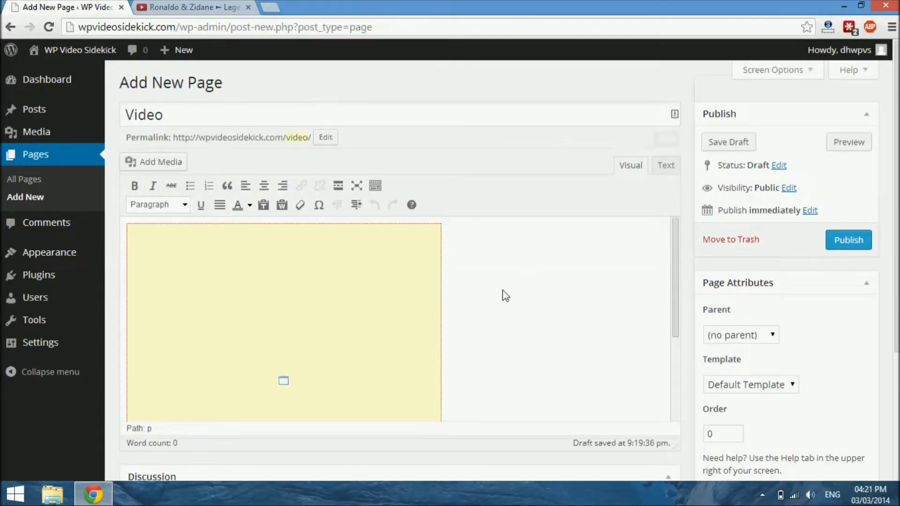
scroll(502, 293, down, 4)
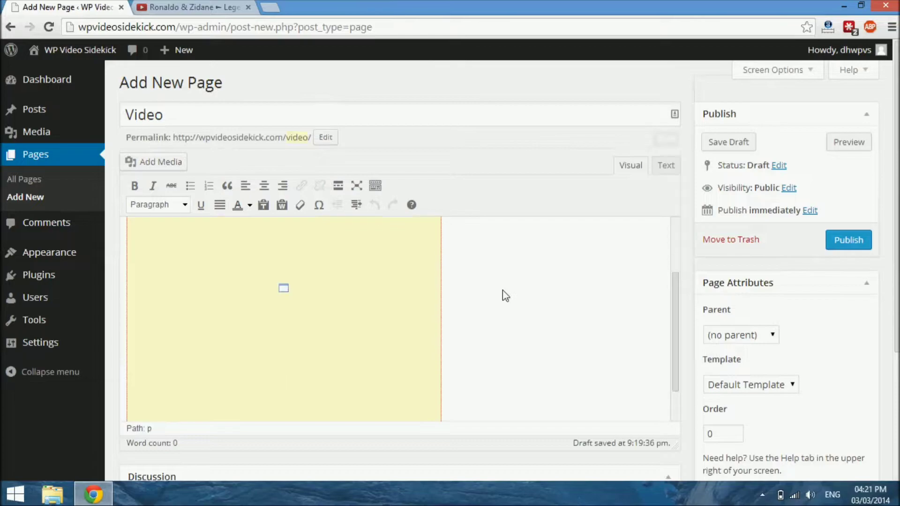
scroll(502, 290, up, 5)
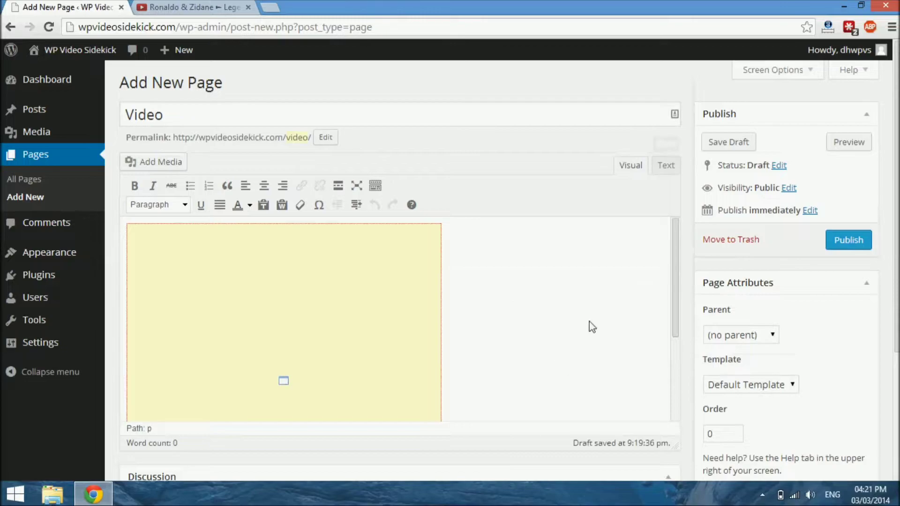
scroll(544, 336, down, 3)
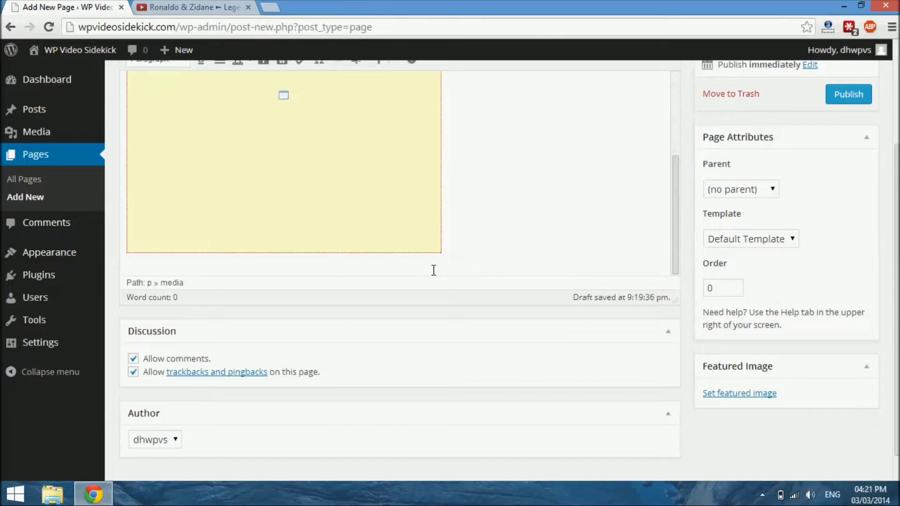
click(457, 260)
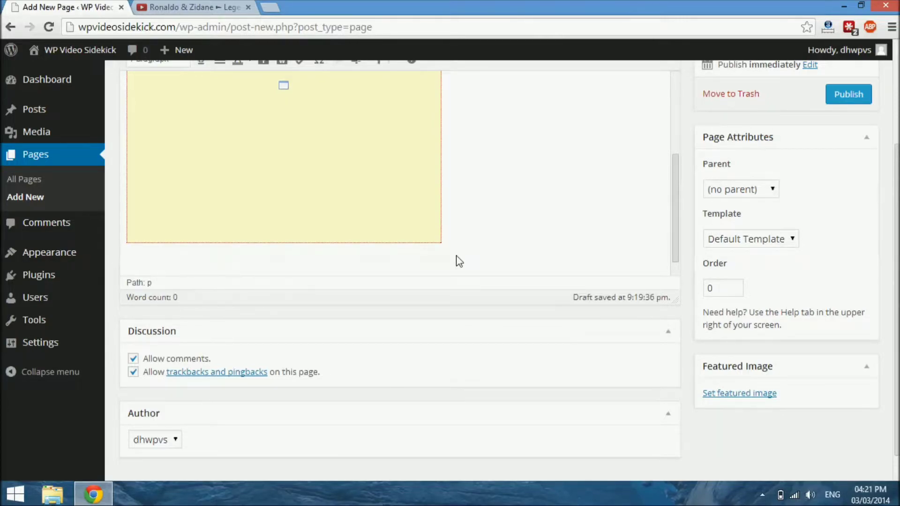
text(Another Video)
Step: Center the "Another Video" text and start a new line beneath it
drag(194, 276, 127, 279)
scroll(453, 154, up, 6)
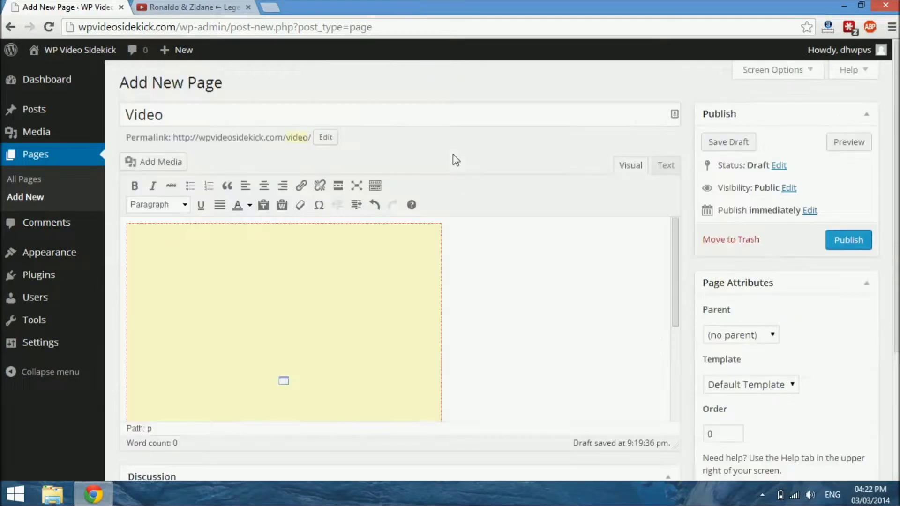
click(264, 186)
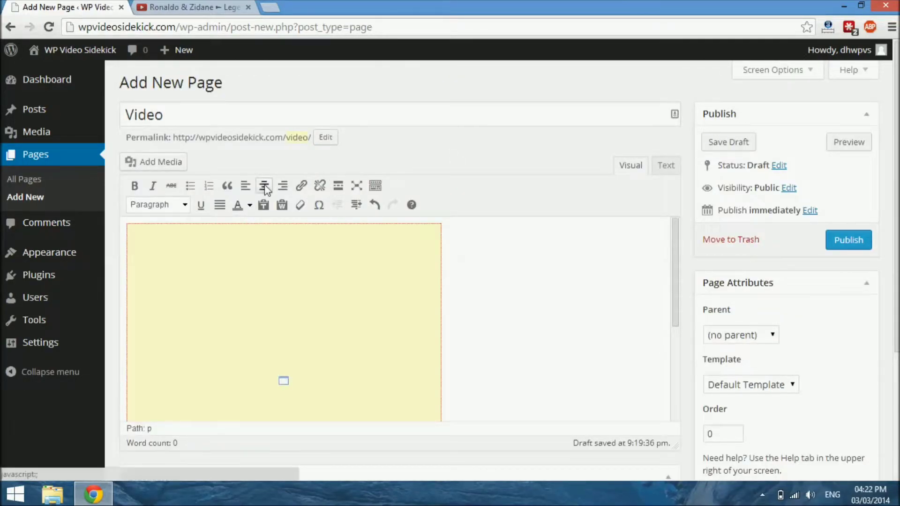
scroll(587, 345, down, 2)
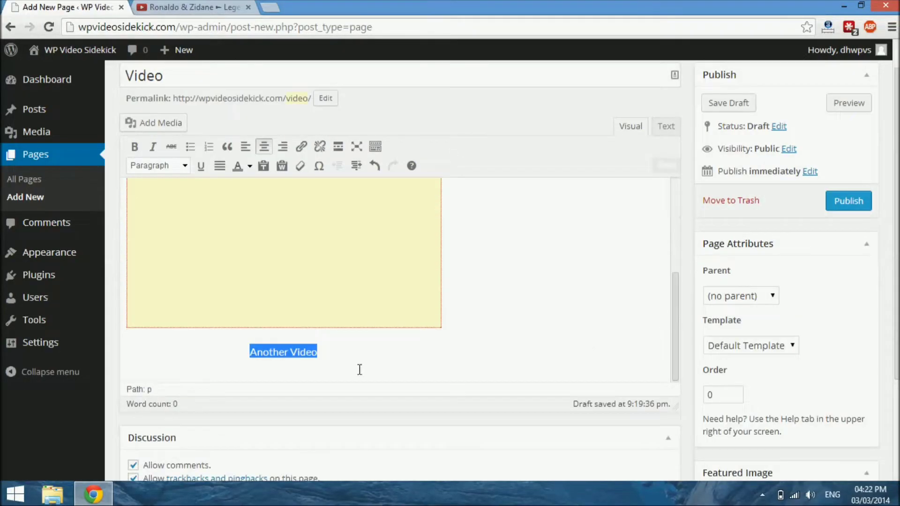
click(339, 363)
key(Return)
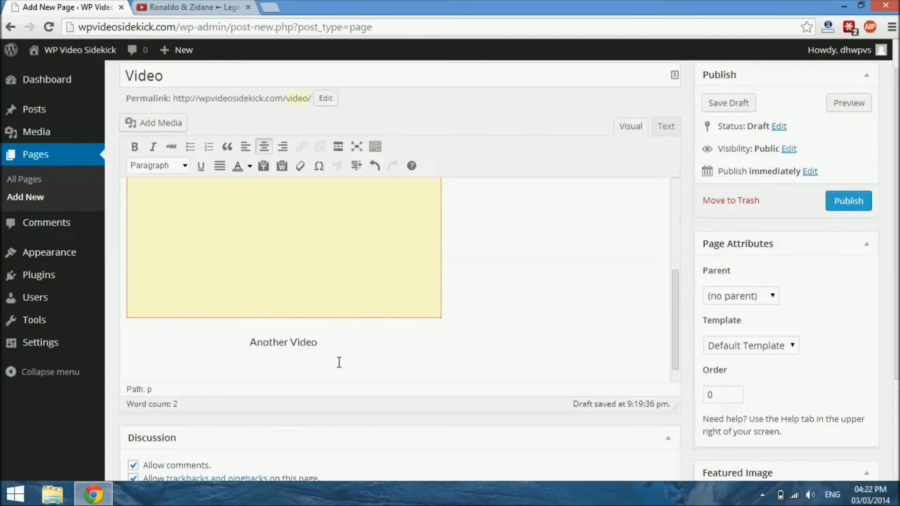
Step: Switch to YouTube and set the embed video size to Custom size, leaving the width and height blank
click(205, 8)
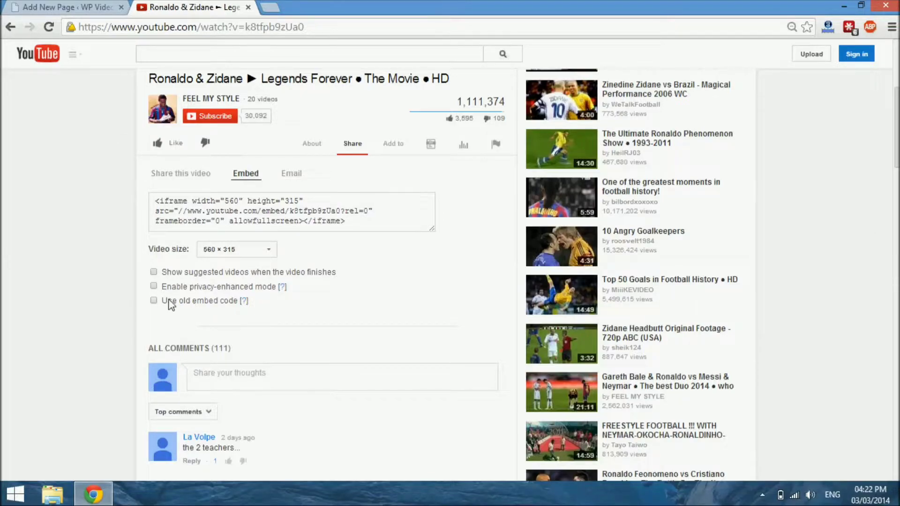
click(262, 250)
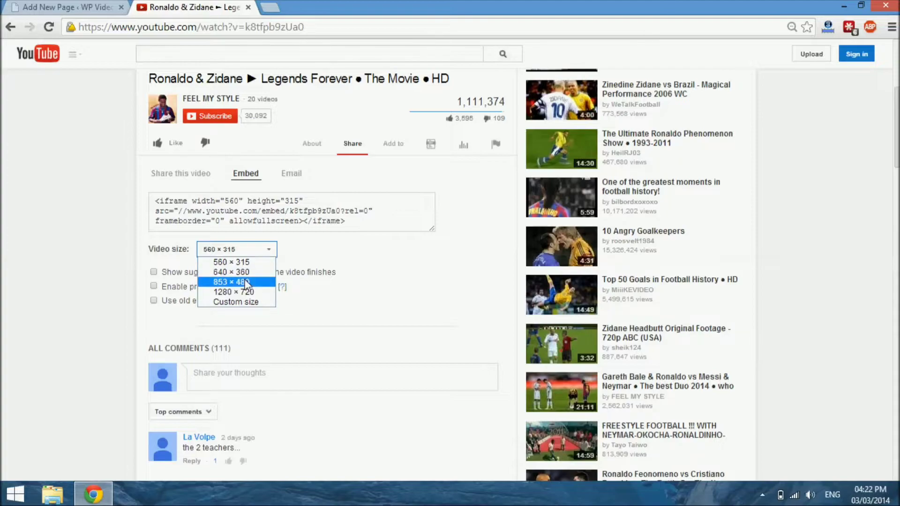
click(241, 302)
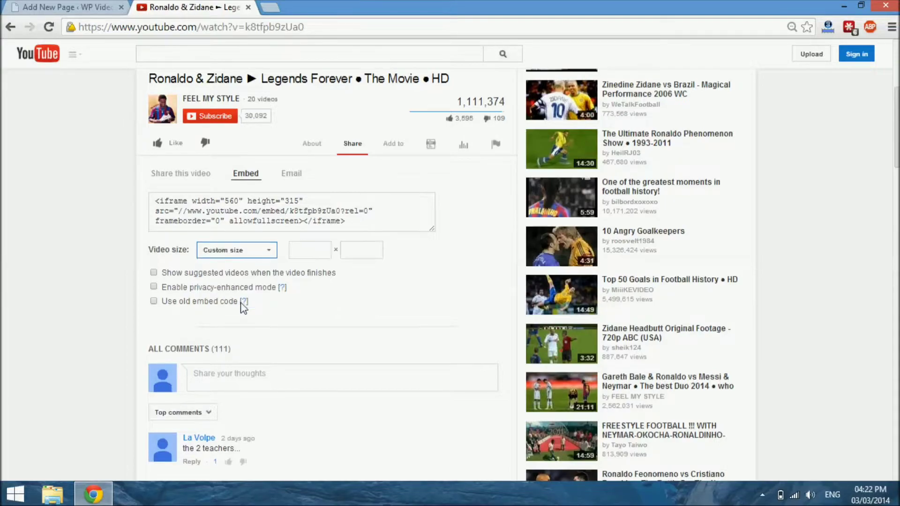
click(313, 256)
click(362, 254)
click(267, 252)
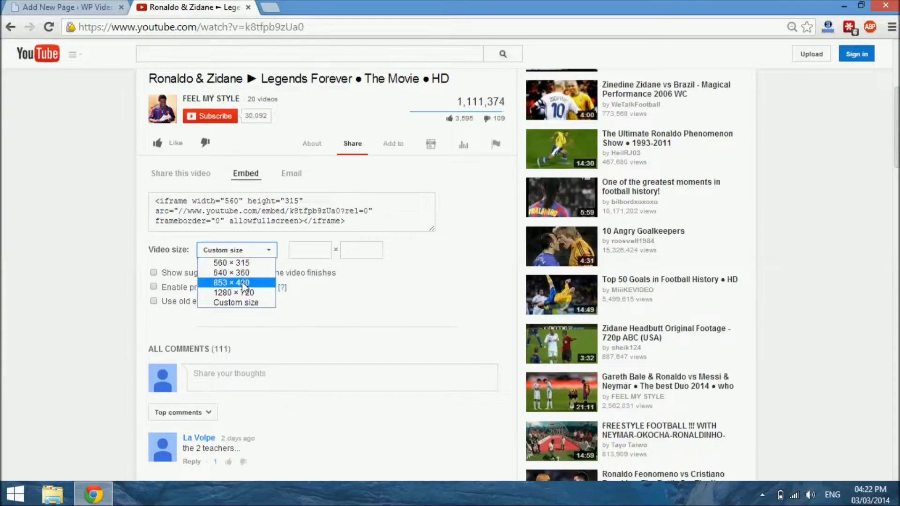
click(194, 320)
Step: Enable the old embed code option and copy the entire generated embed code
click(154, 301)
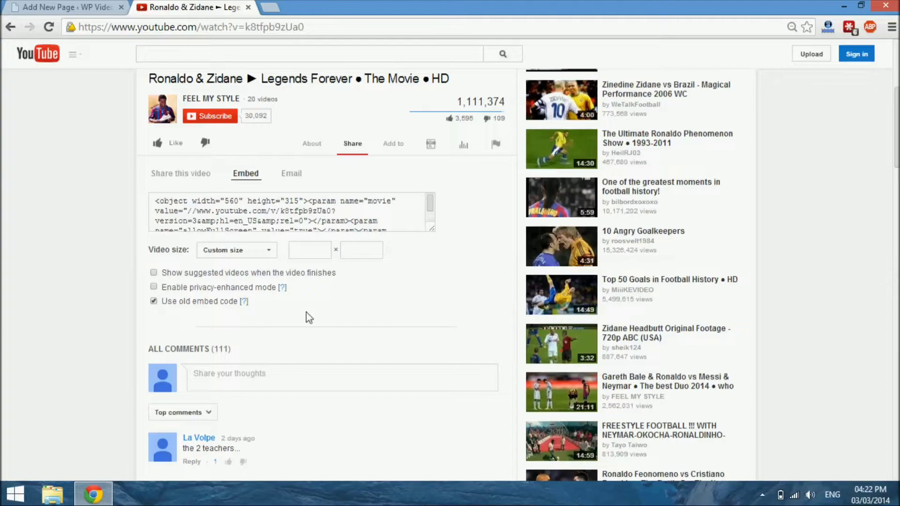
mouse_move(431, 207)
mouse_down()
mouse_move(432, 227)
mouse_move(430, 199)
mouse_up()
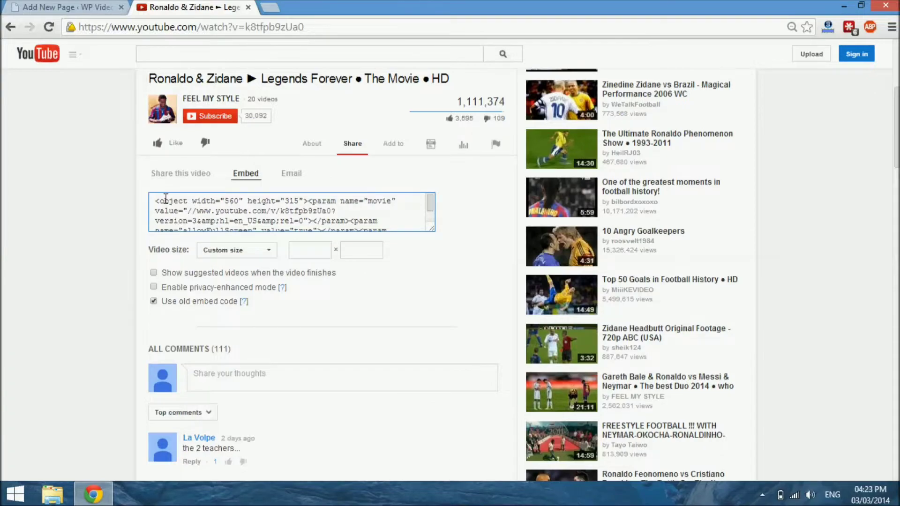
drag(156, 199, 296, 243)
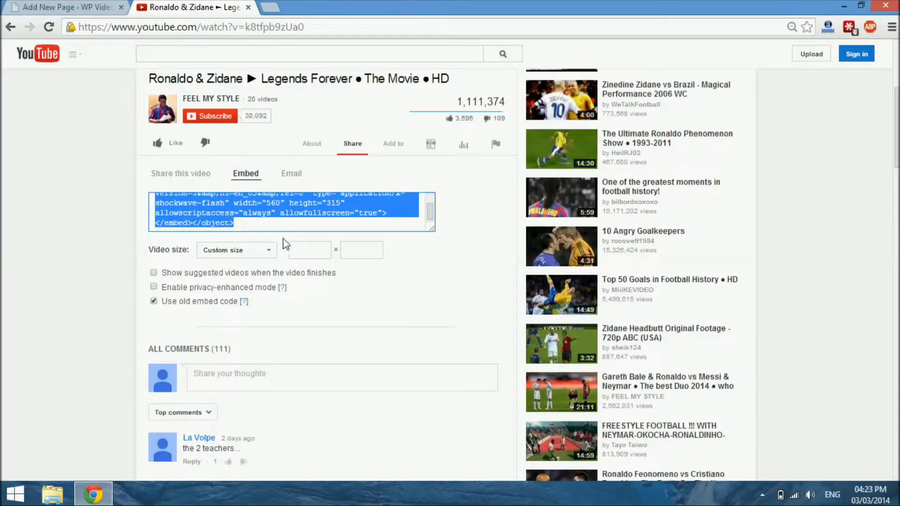
right_click(256, 209)
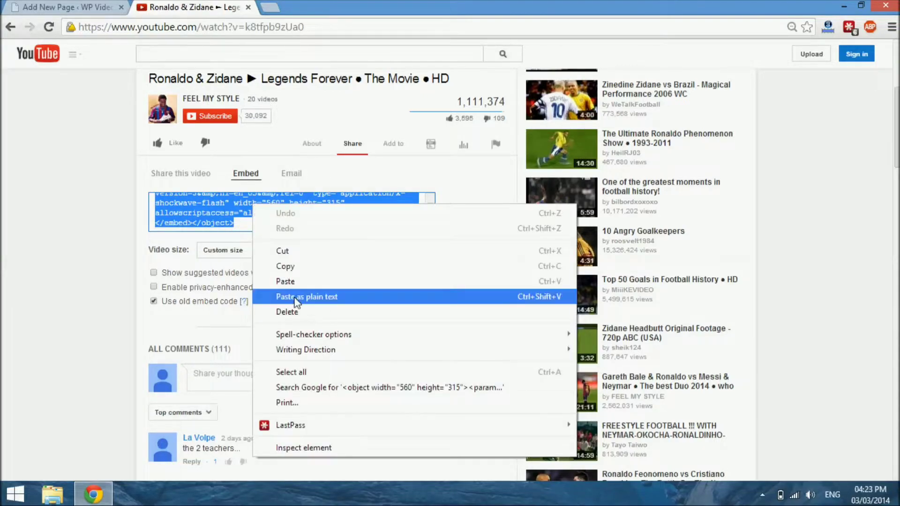
click(296, 271)
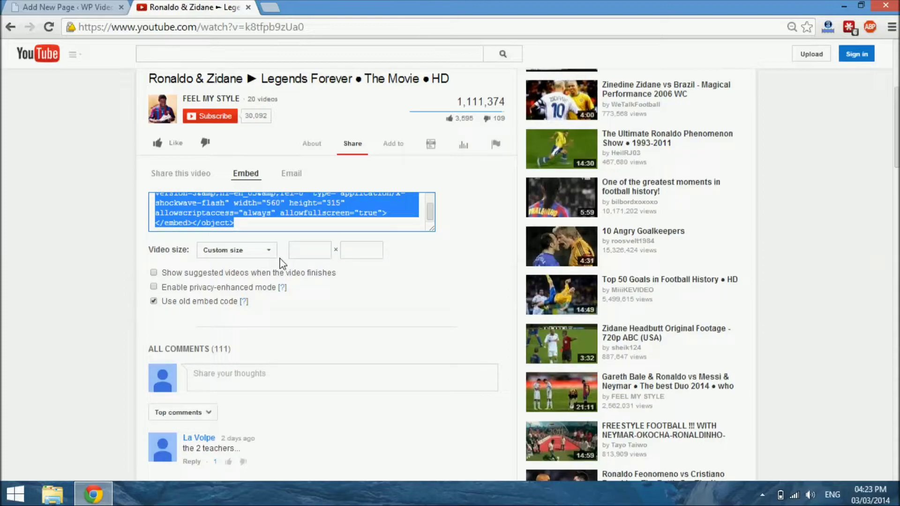
click(456, 276)
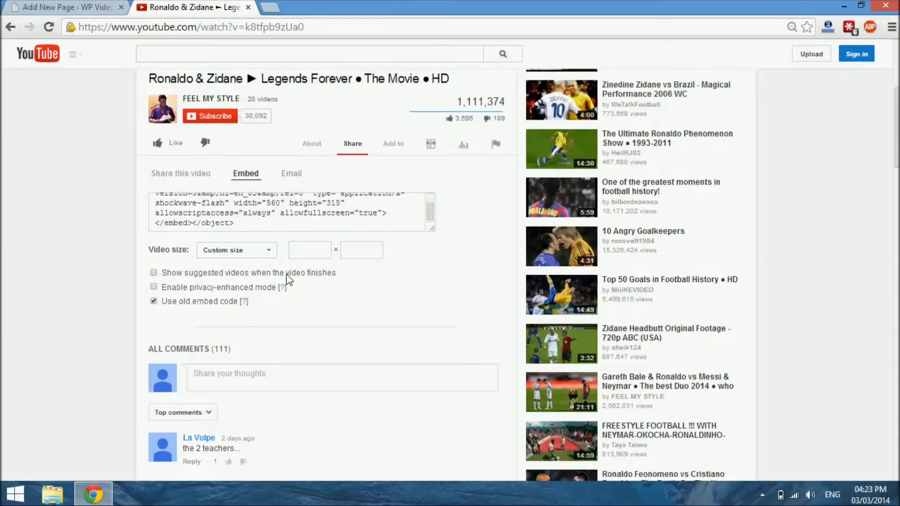
Step: Set the embed video size to 640 × 360 and copy the updated old embed code
click(265, 253)
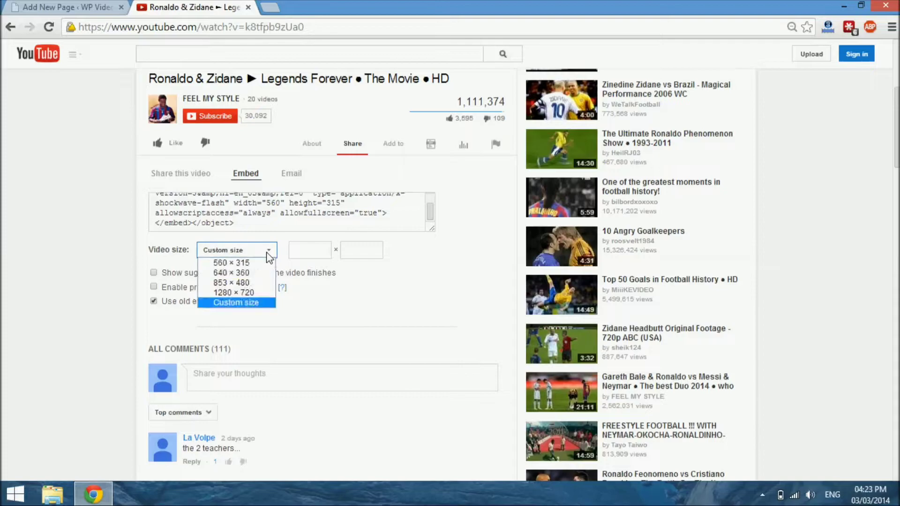
click(236, 273)
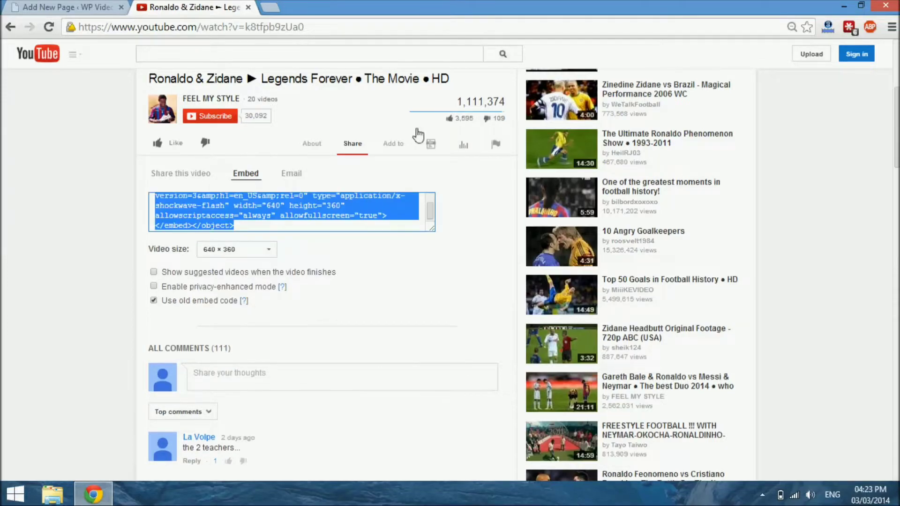
right_click(247, 221)
click(281, 276)
scroll(322, 223, up, 5)
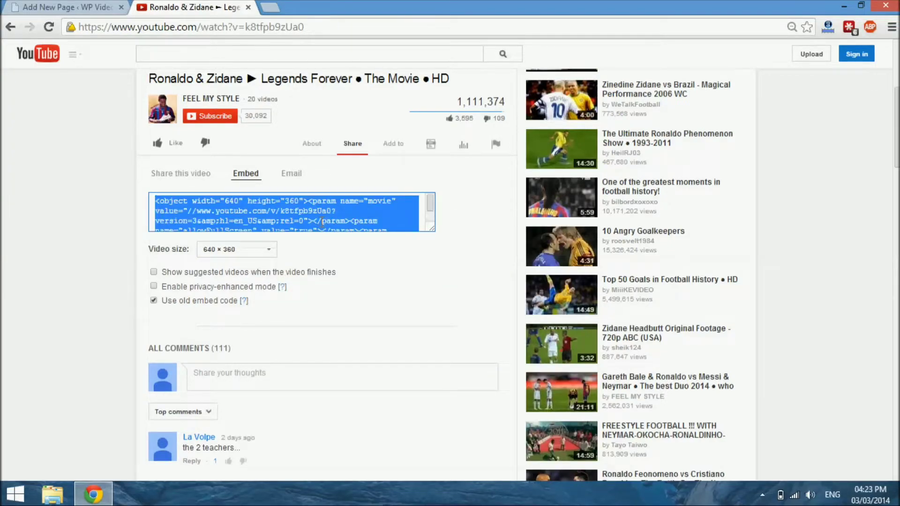
scroll(318, 222, down, 5)
scroll(316, 222, down, 4)
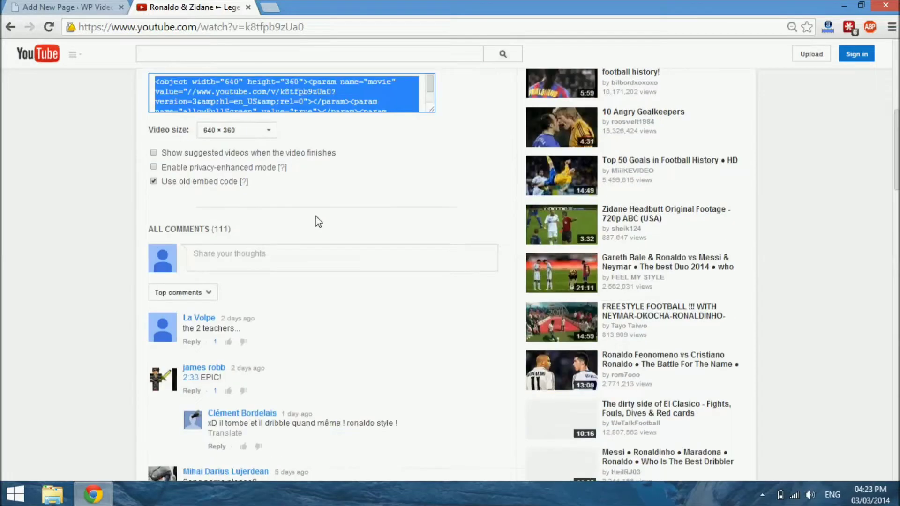
scroll(315, 220, up, 9)
scroll(315, 216, down, 4)
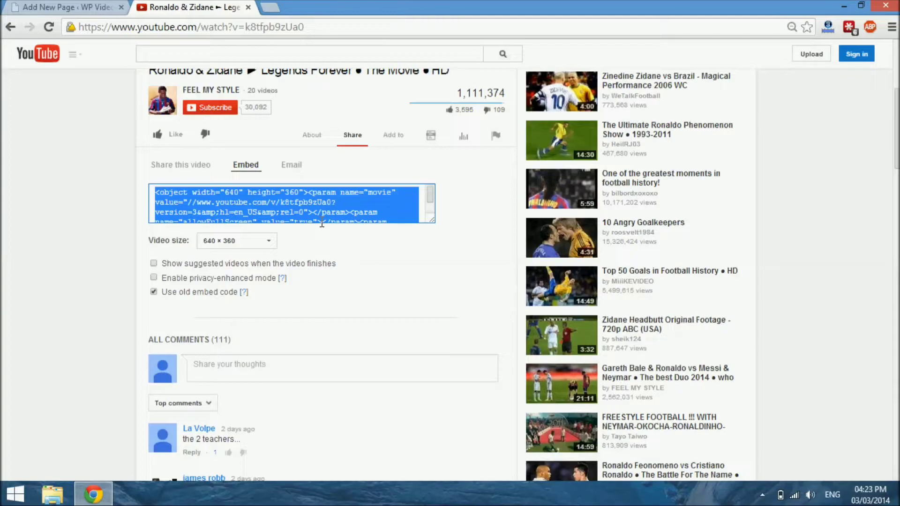
scroll(322, 223, down, 3)
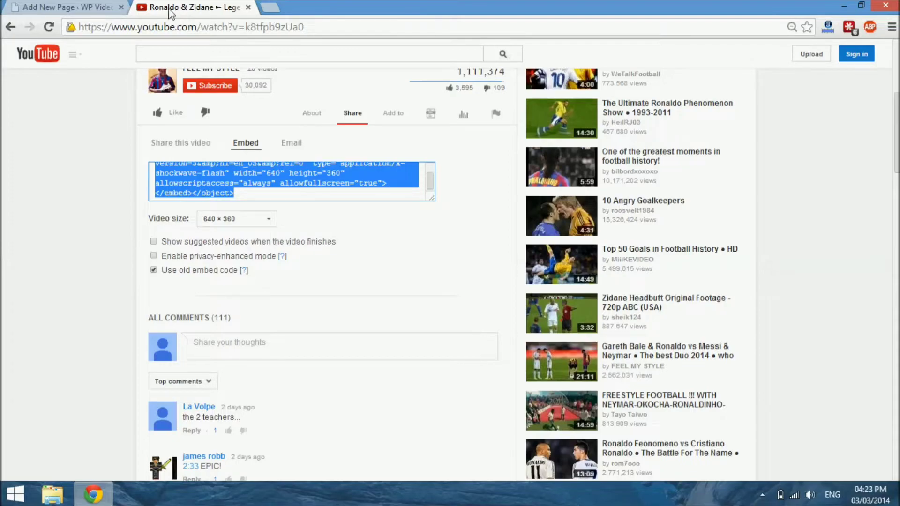
Step: Switch to WordPress, enter a placeholder row of x characters on the line beneath "Another Video", and show the page body as HTML text
click(92, 7)
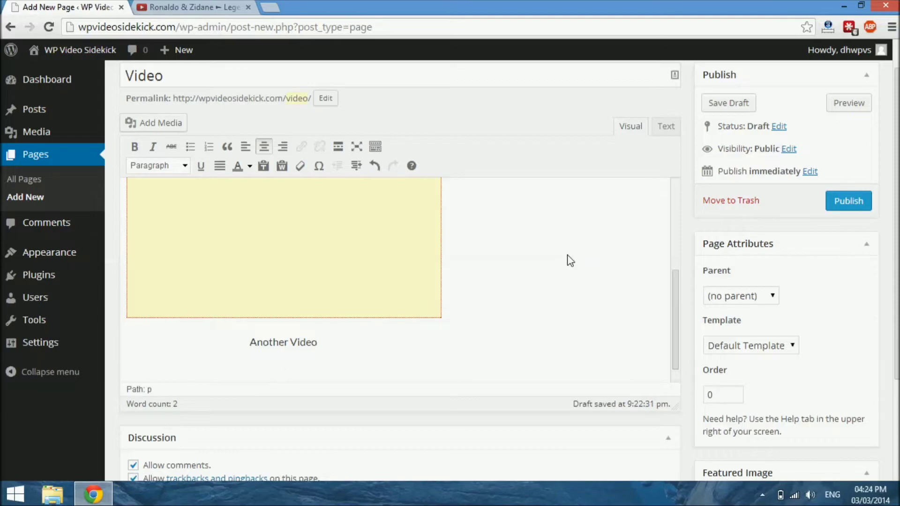
text(xxxxxxxxxxxxxxxxxxxxx)
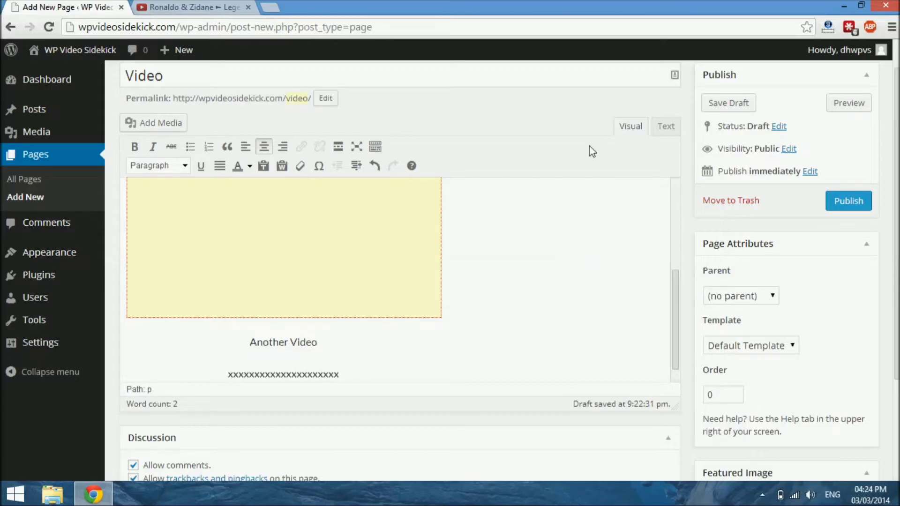
click(671, 128)
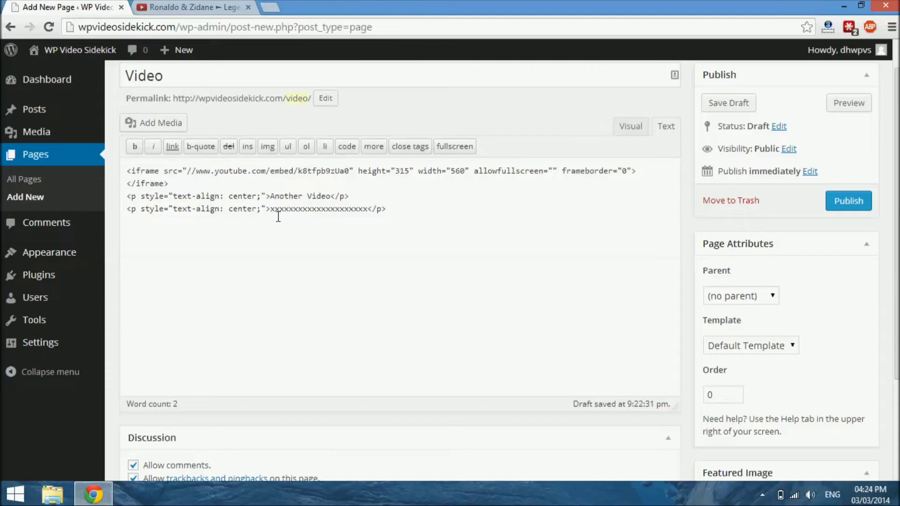
Step: Replace the row of x characters in the HTML with the copied old embed code and return to the visual editor
drag(272, 215, 370, 214)
right_click(371, 214)
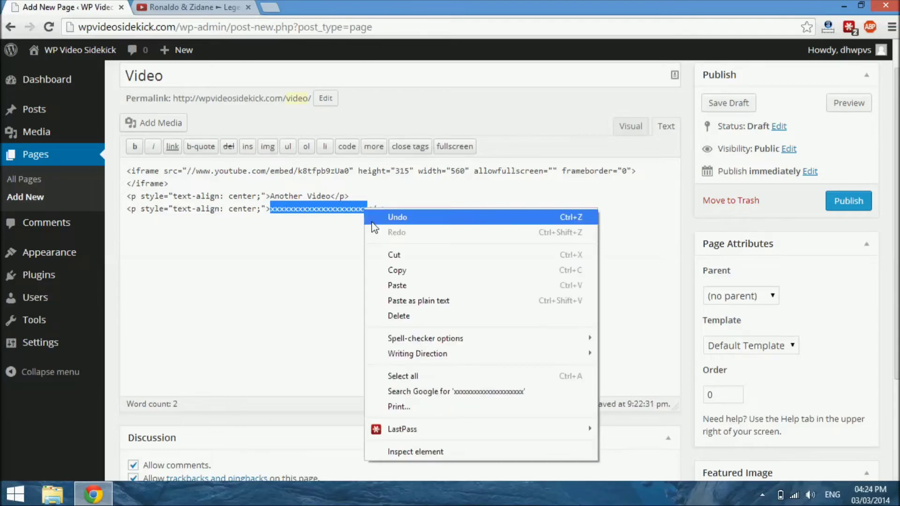
click(398, 283)
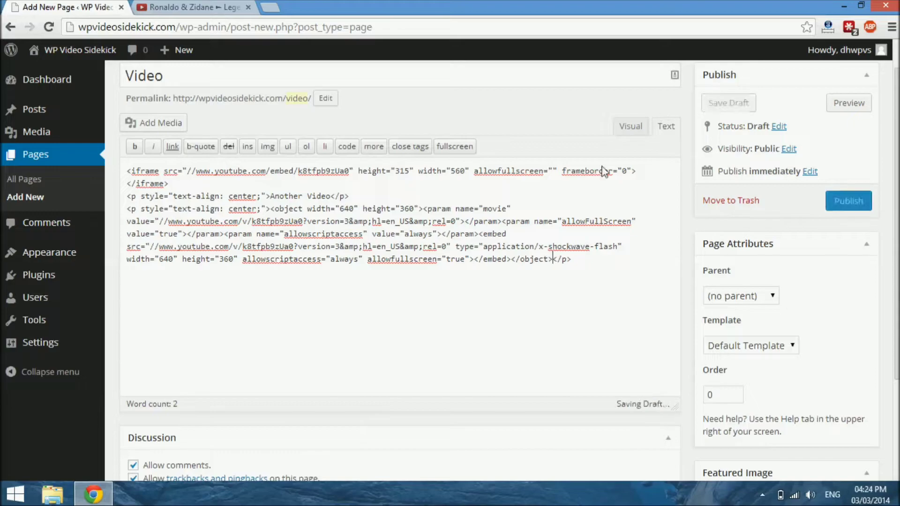
click(632, 127)
Step: Review the second video's placeholder in the page body and the page's discussion, author and attribute settings
scroll(498, 299, down, 5)
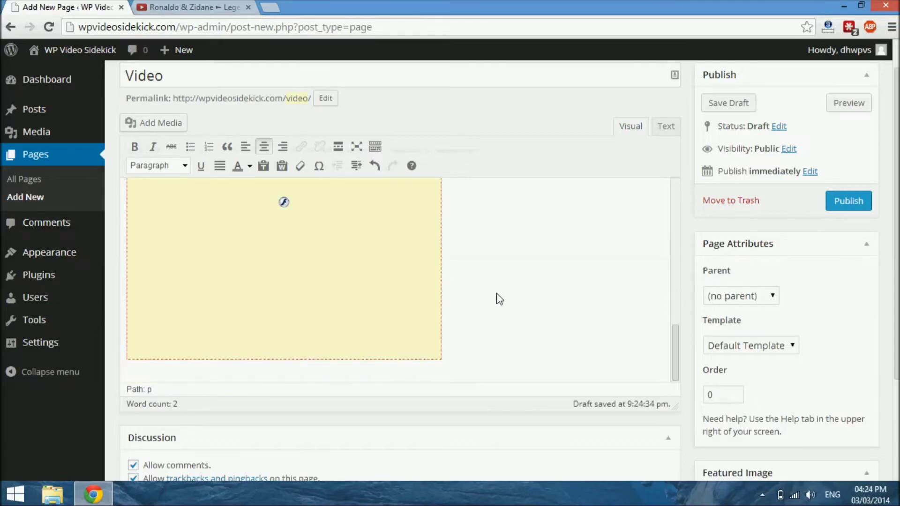
scroll(498, 299, down, 3)
scroll(498, 299, up, 4)
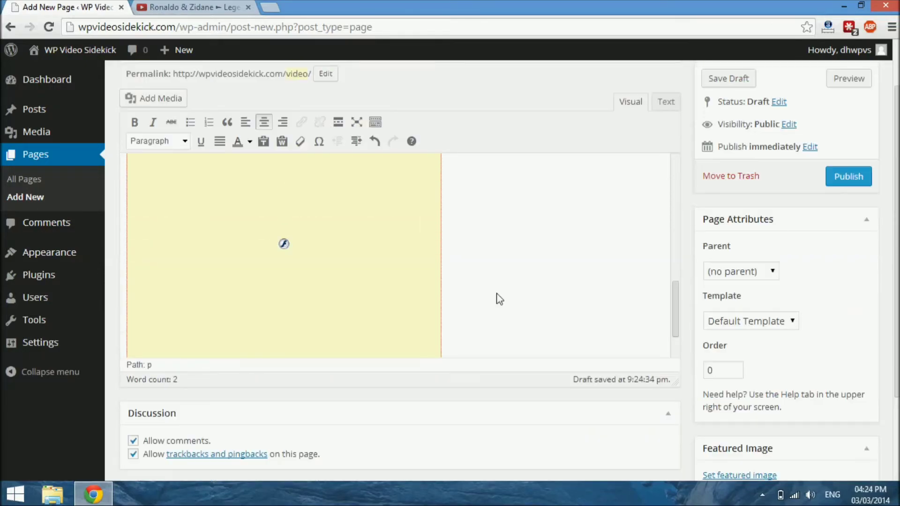
scroll(498, 299, down, 2)
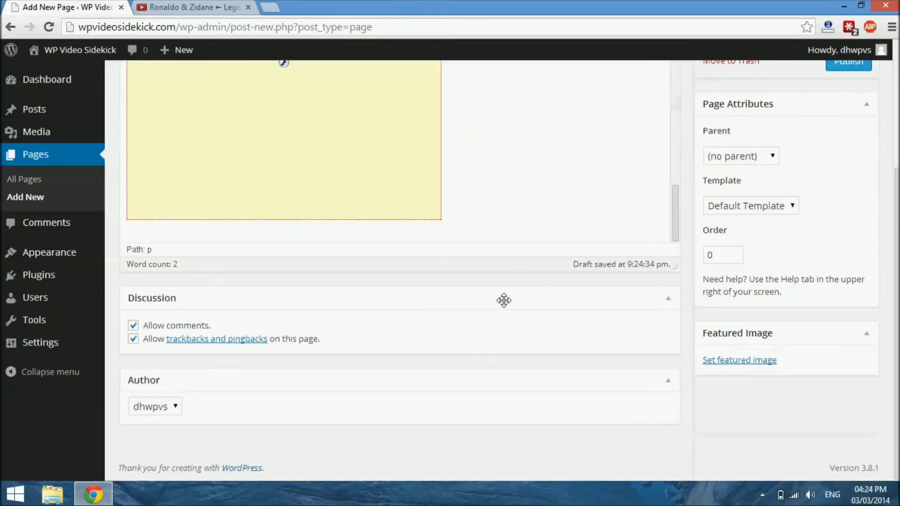
scroll(498, 298, up, 3)
scroll(499, 299, down, 1)
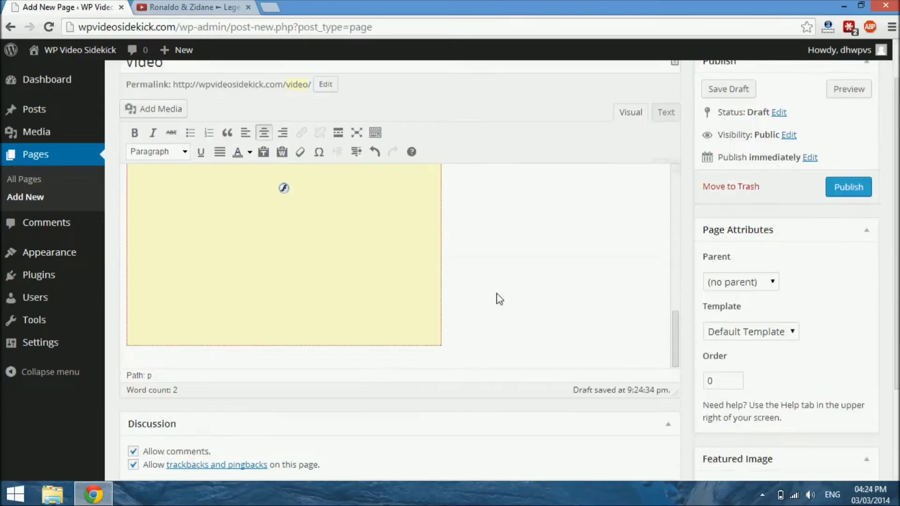
scroll(499, 299, down, 2)
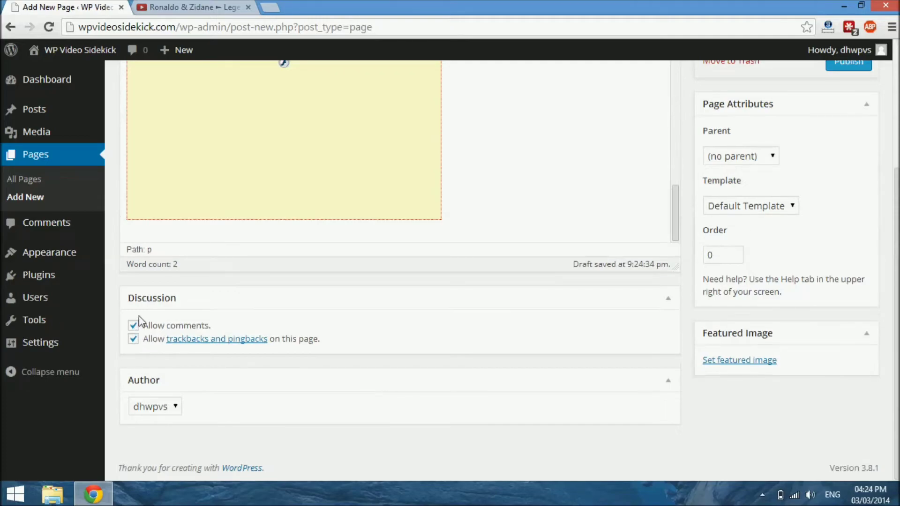
scroll(811, 275, up, 1)
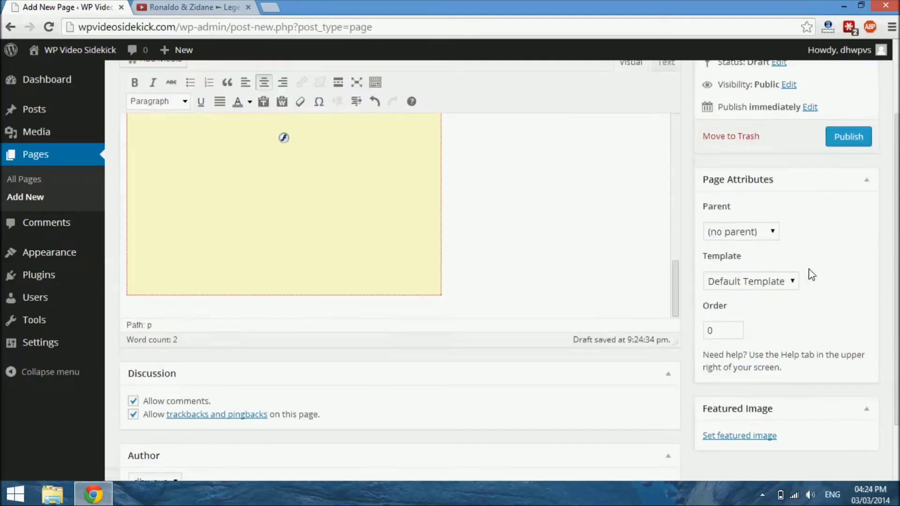
scroll(811, 274, up, 2)
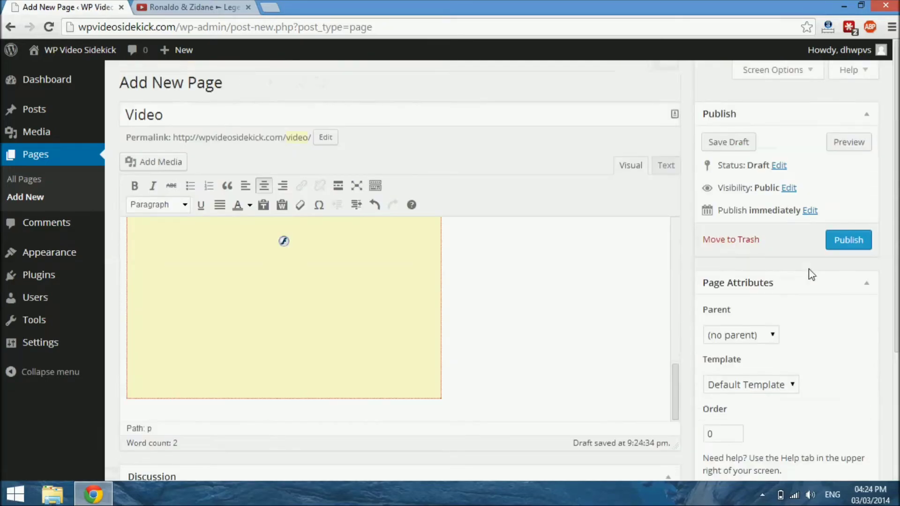
Step: Publish the Video page and open its live version on the site
click(851, 244)
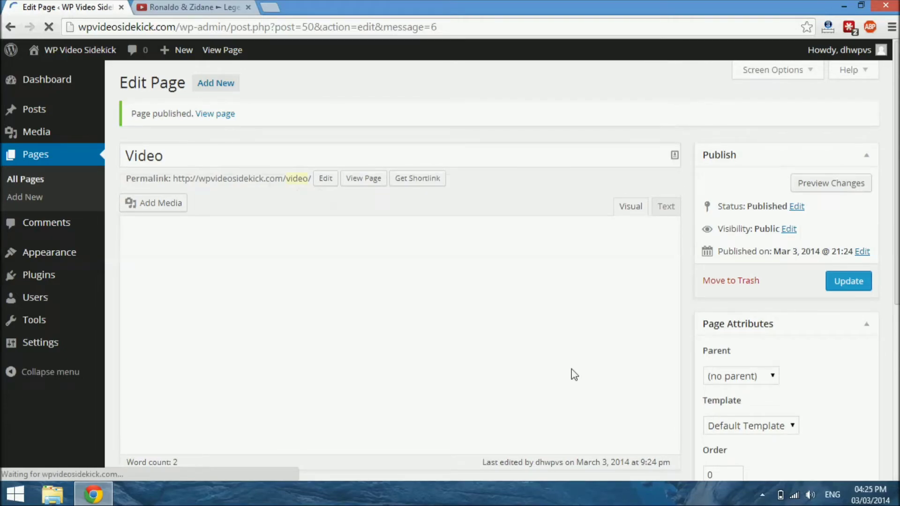
click(228, 117)
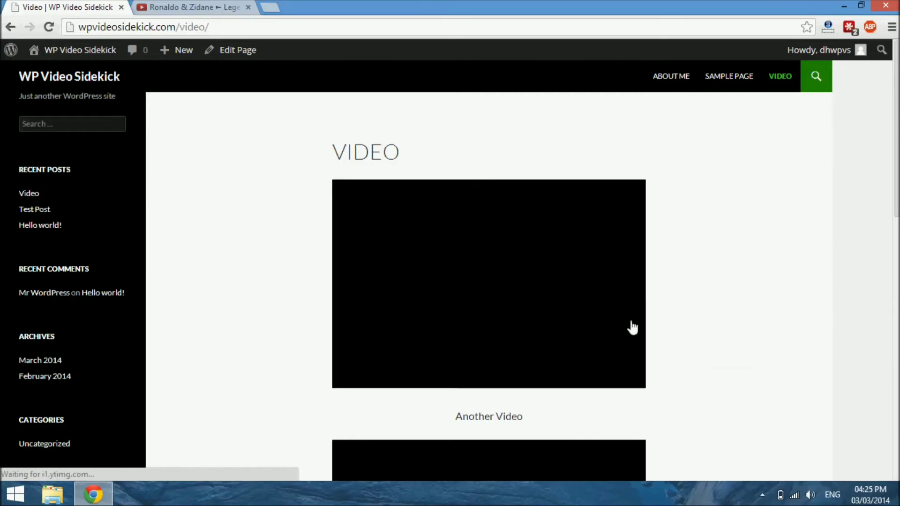
Step: Examine both embedded videos and the "Another Video" text between them on the published page
scroll(632, 327, down, 15)
scroll(633, 326, up, 12)
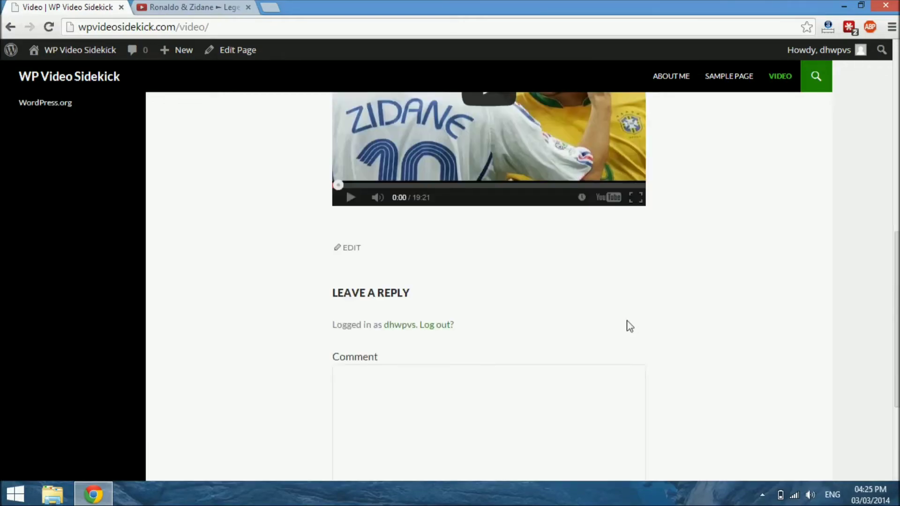
scroll(632, 328, down, 5)
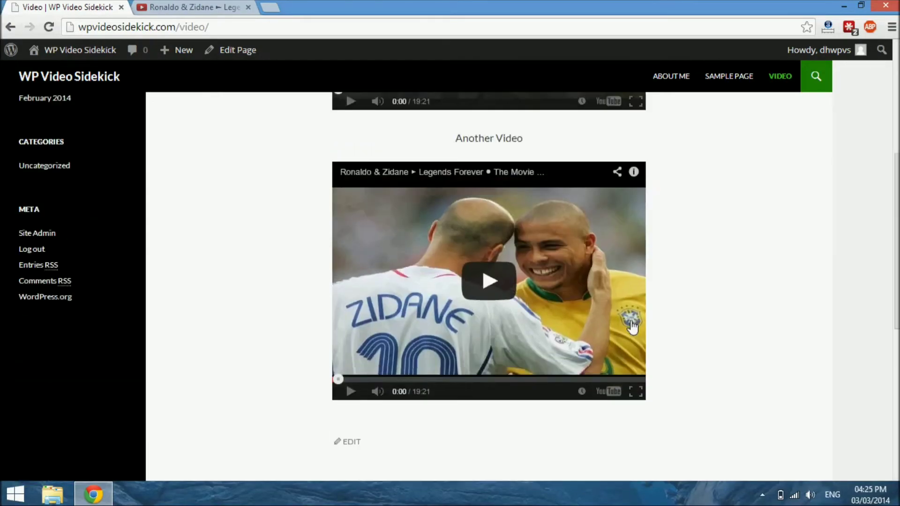
scroll(627, 326, up, 6)
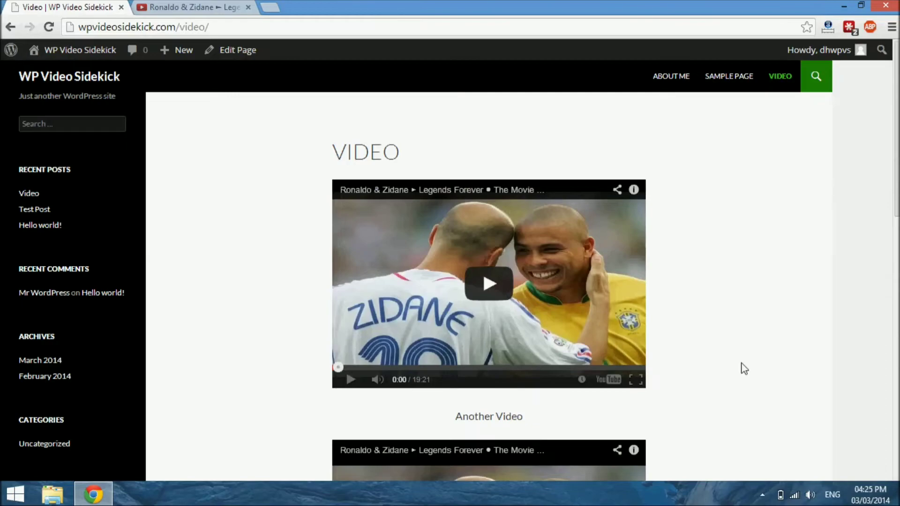
scroll(744, 369, down, 6)
scroll(744, 369, up, 6)
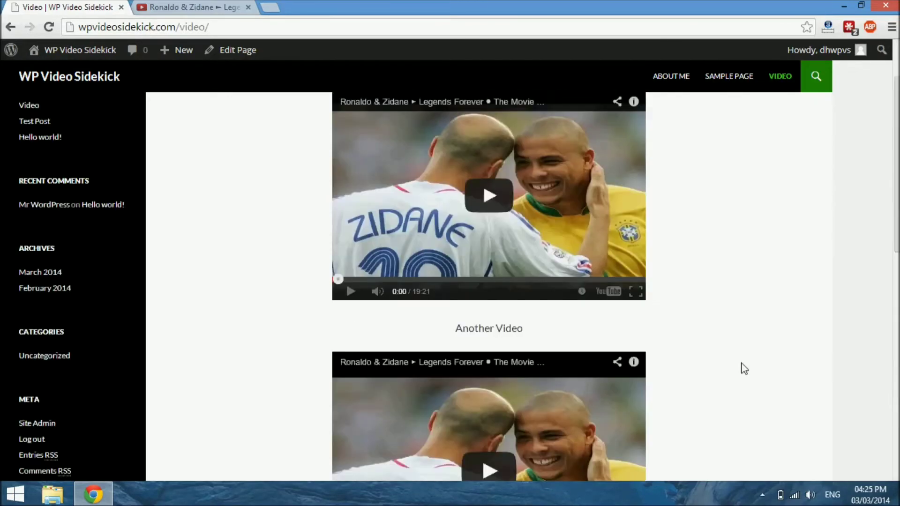
scroll(744, 369, down, 1)
scroll(744, 369, down, 6)
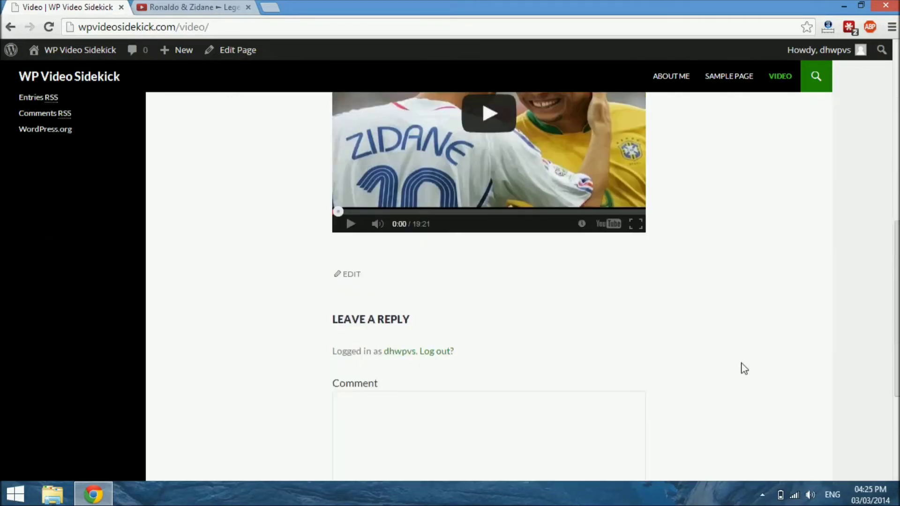
scroll(744, 369, up, 6)
scroll(744, 369, up, 1)
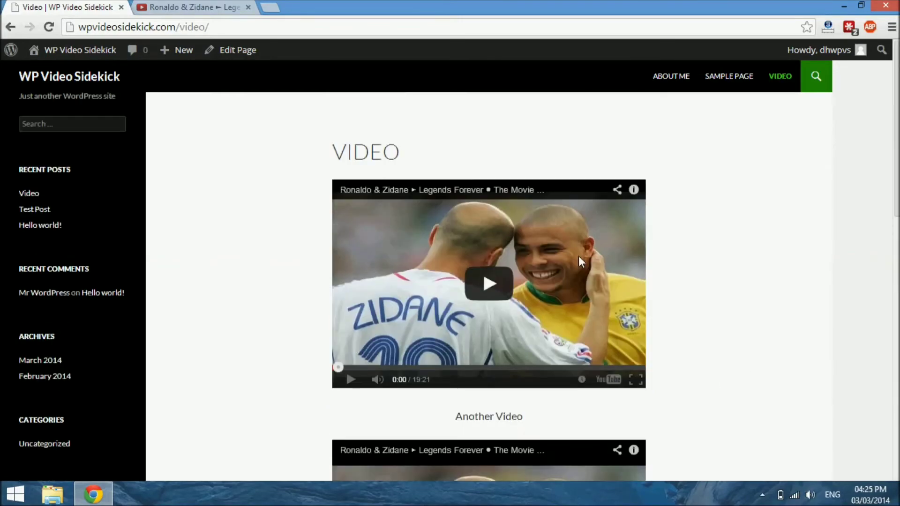
Step: Go back to the page editor, examine the HTML of both embed codes, and return to the visual editor
click(9, 29)
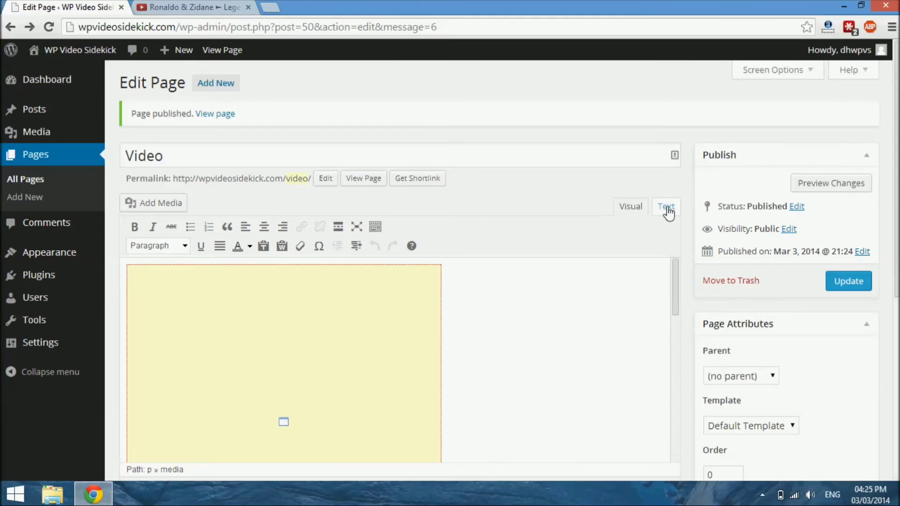
click(668, 210)
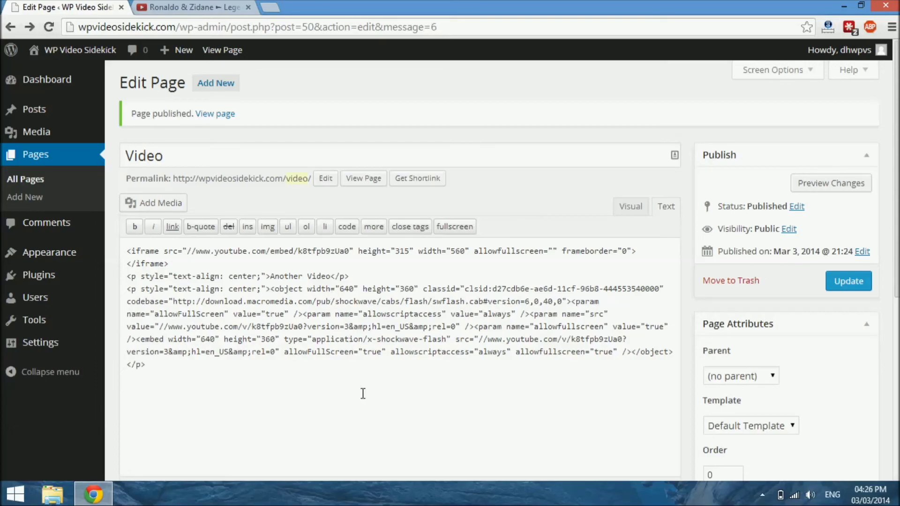
scroll(888, 151, down, 2)
scroll(888, 151, up, 2)
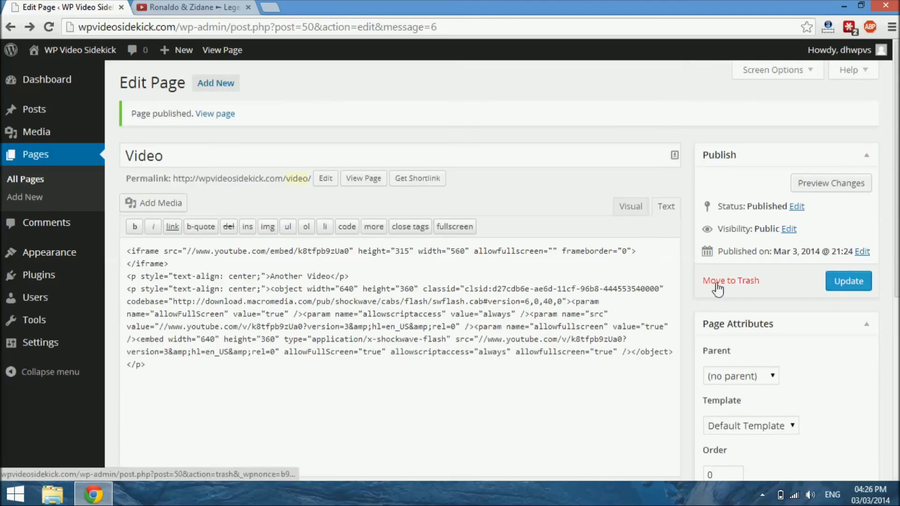
click(625, 208)
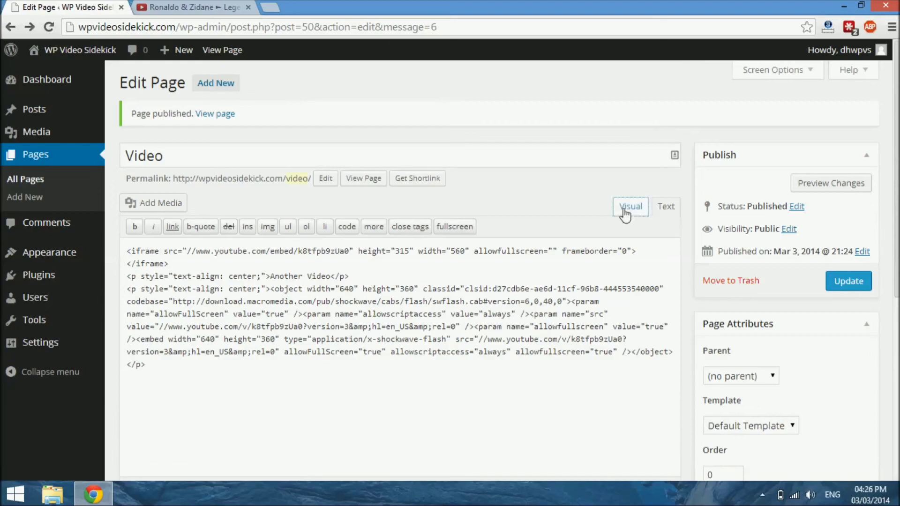